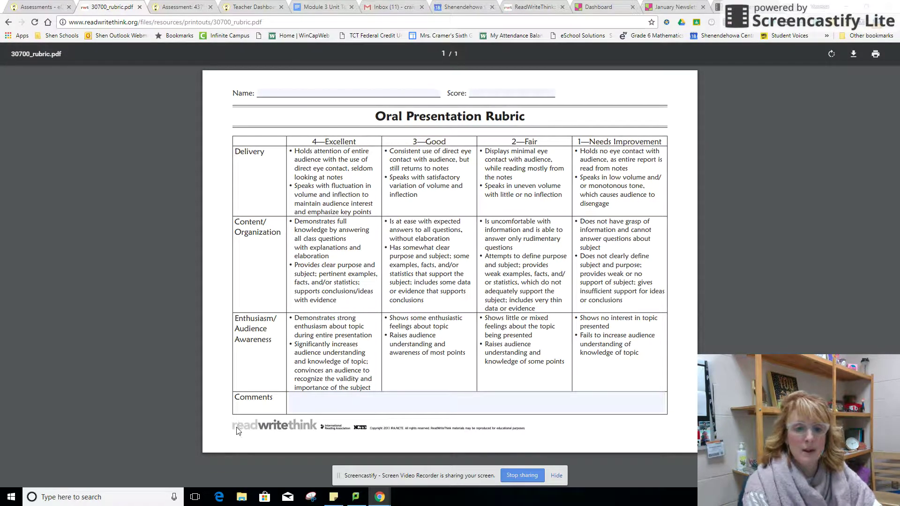
Switch between the Presentation Rubric assessment editor and the original rubric PDF to compare them.
{"action": "left_click", "coordinate": [171, 6]}
{"action": "scroll", "coordinate": [286, 228], "scroll_direction": "up", "scroll_amount": 3}
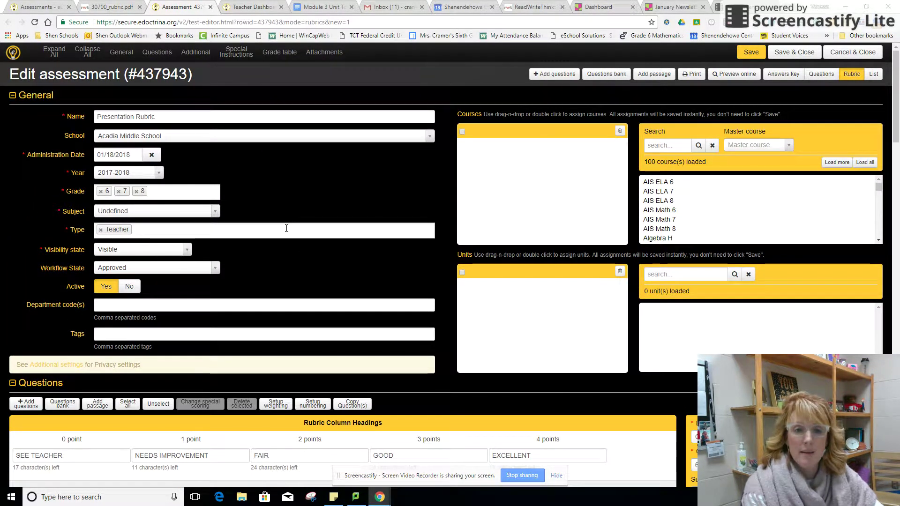
{"action": "scroll", "coordinate": [293, 256], "scroll_direction": "down", "scroll_amount": 4}
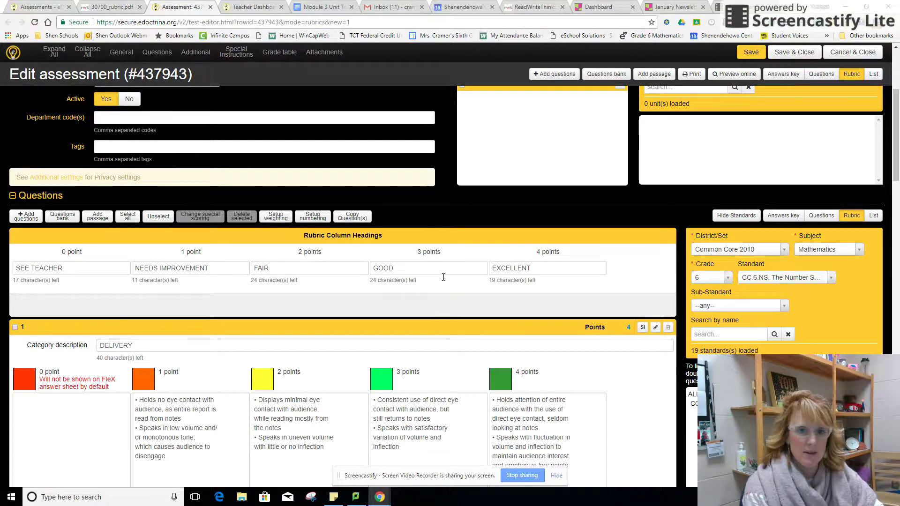
{"action": "left_click", "coordinate": [253, 5]}
{"action": "left_click", "coordinate": [111, 5]}
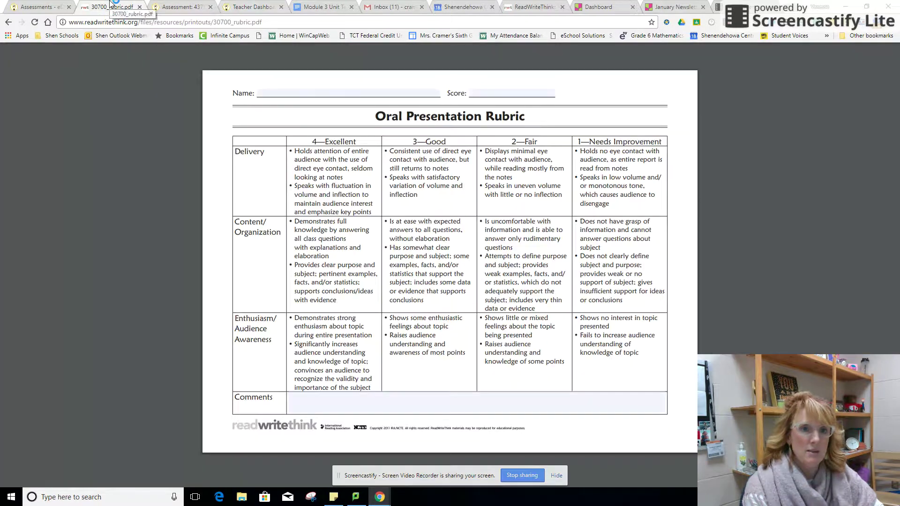
{"action": "left_click", "coordinate": [200, 6]}
{"action": "scroll", "coordinate": [422, 281], "scroll_direction": "down", "scroll_amount": 2}
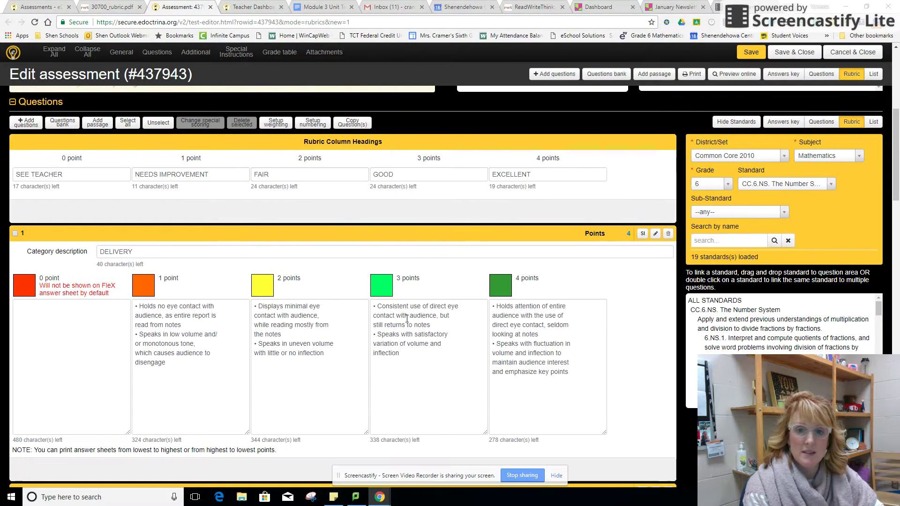
Check the 4-point level colour choices without changing them, then review the rubric rows.
{"action": "left_click", "coordinate": [495, 291]}
{"action": "left_click", "coordinate": [494, 290]}
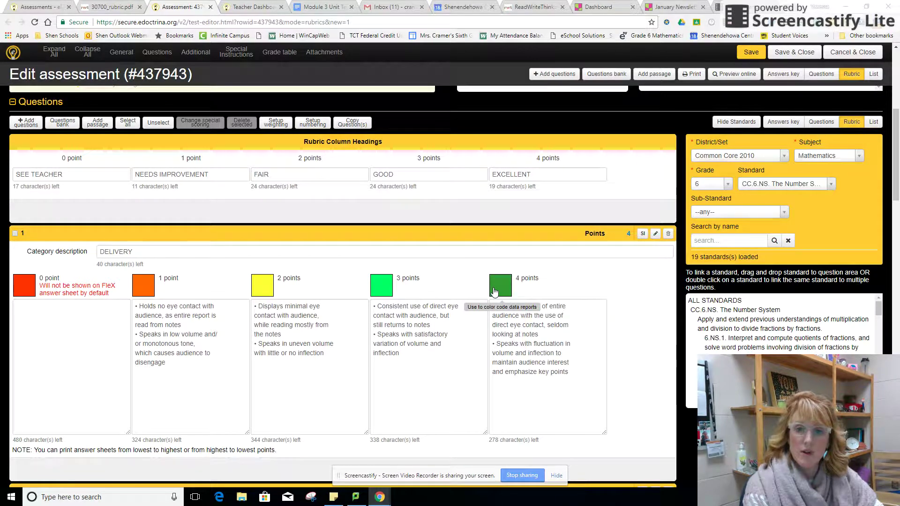
{"action": "scroll", "coordinate": [493, 328], "scroll_direction": "down", "scroll_amount": 3}
{"action": "scroll", "coordinate": [492, 364], "scroll_direction": "down", "scroll_amount": 2}
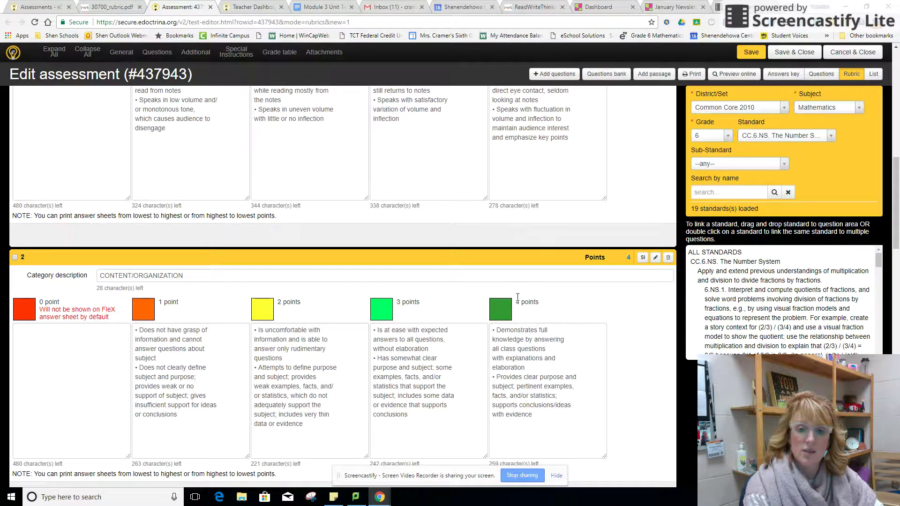
{"action": "scroll", "coordinate": [517, 297], "scroll_direction": "down", "scroll_amount": 7}
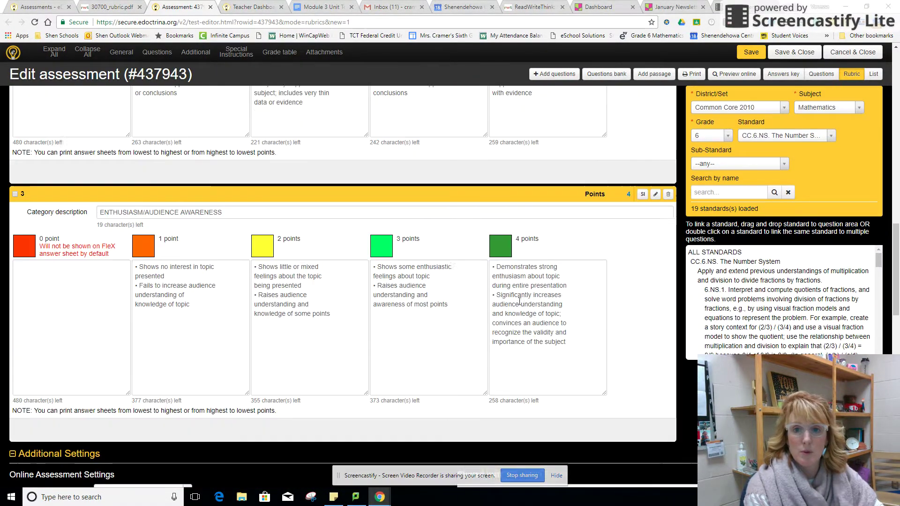
{"action": "scroll", "coordinate": [519, 300], "scroll_direction": "up", "scroll_amount": 12}
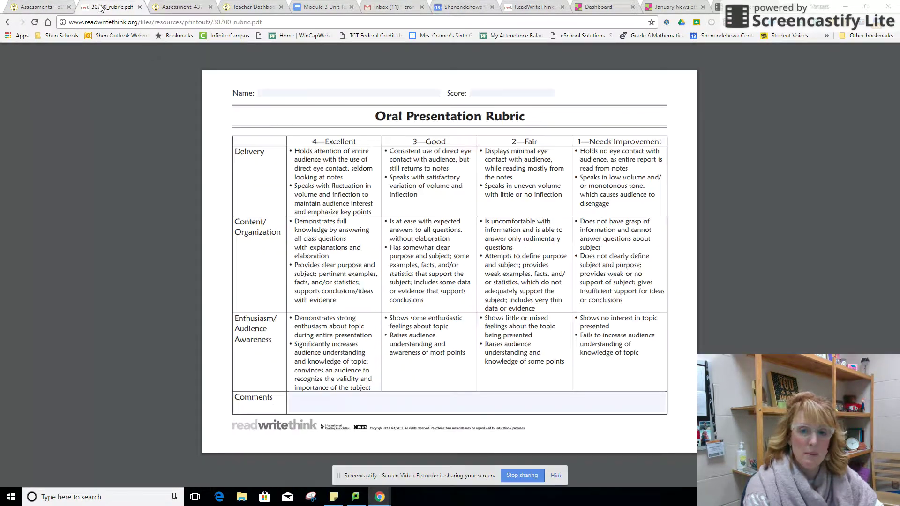
Check the Delivery 'Needs Improvement' descriptor in the rubric PDF against the editor.
{"action": "left_click", "coordinate": [111, 7]}
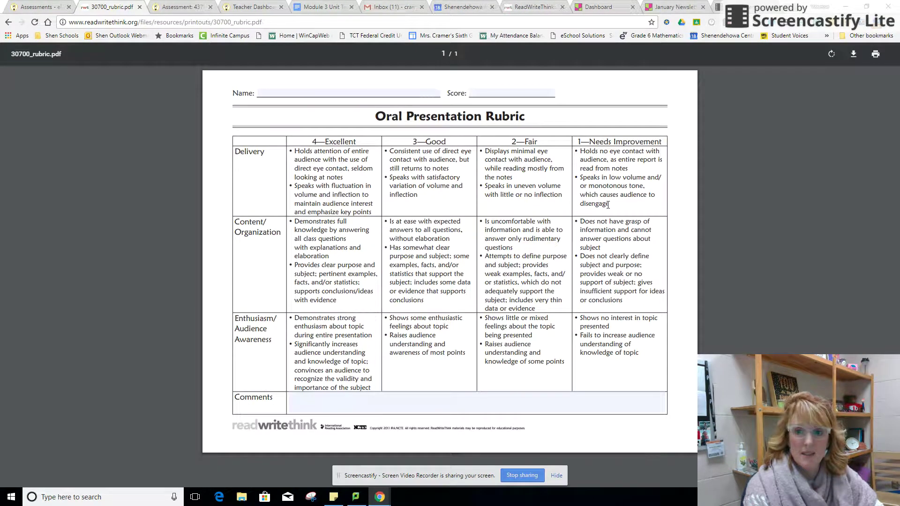
{"action": "left_click_drag", "start_coordinate": [604, 202], "coordinate": [573, 155]}
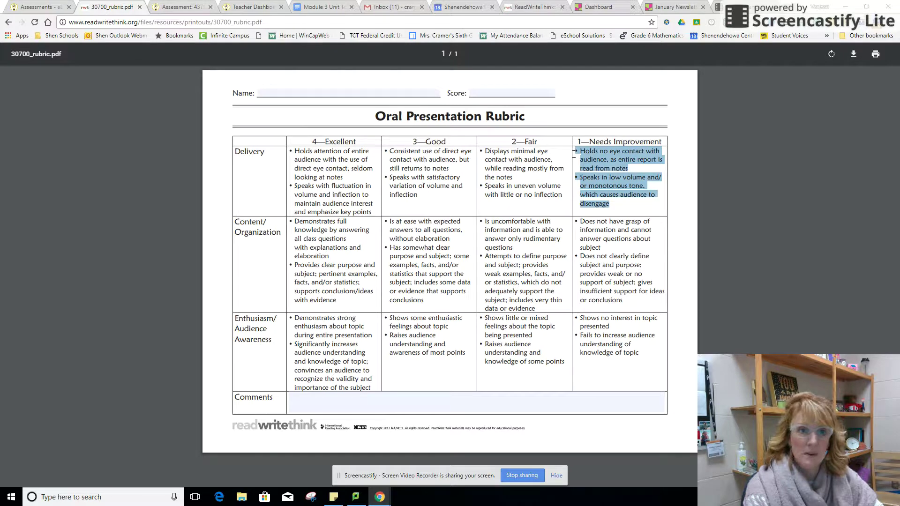
{"action": "left_click", "coordinate": [188, 6]}
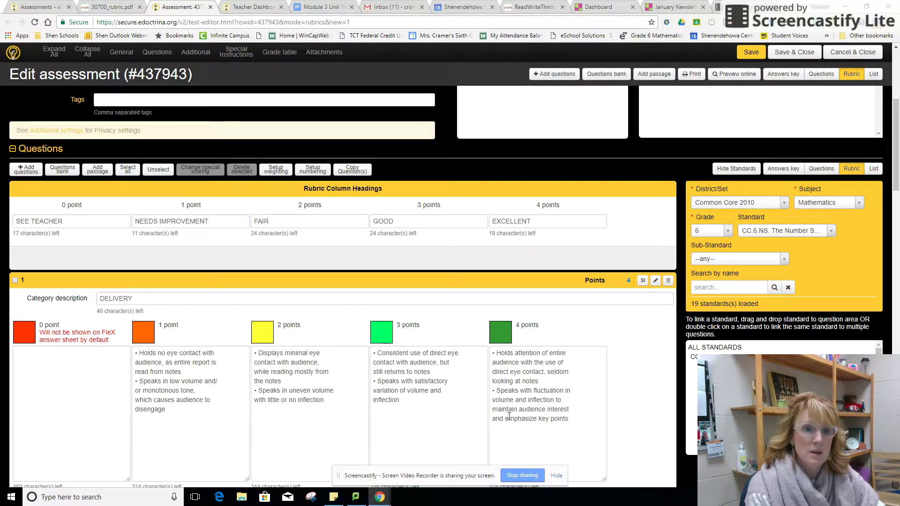
{"action": "scroll", "coordinate": [368, 398], "scroll_direction": "down", "scroll_amount": 4}
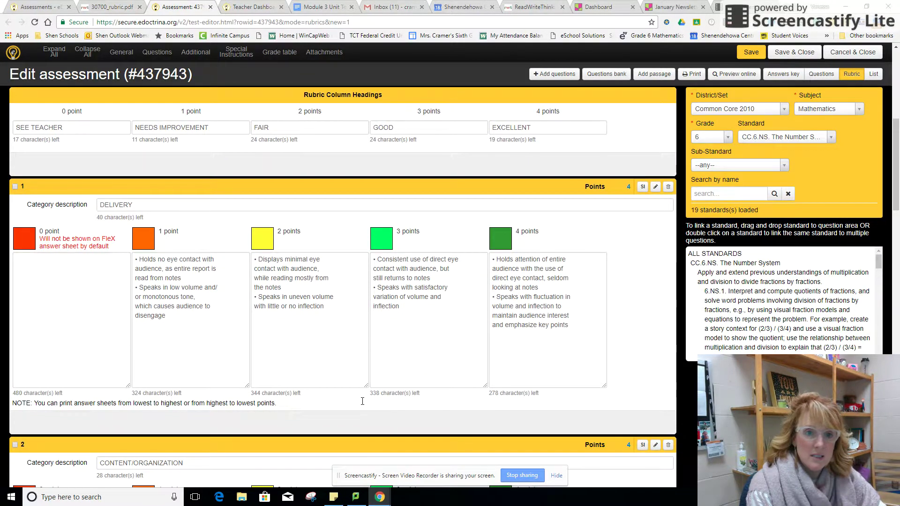
{"action": "scroll", "coordinate": [362, 400], "scroll_direction": "down", "scroll_amount": 8}
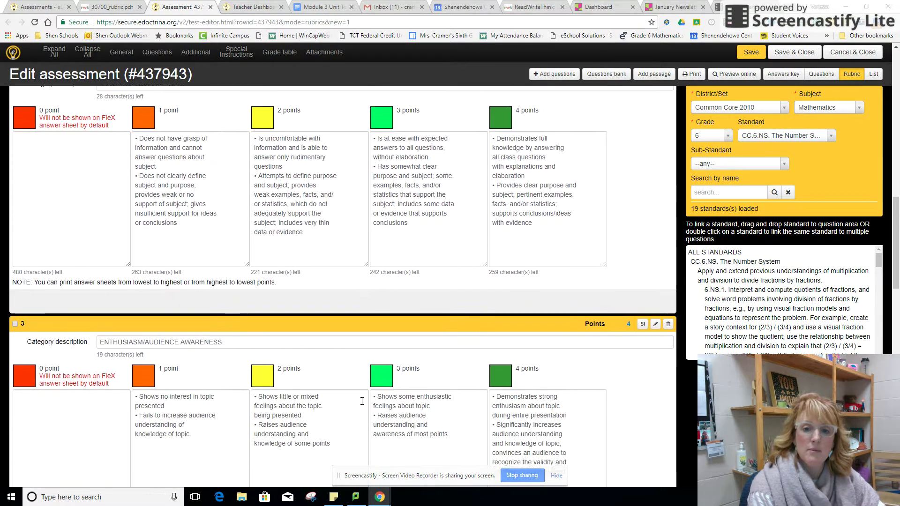
{"action": "scroll", "coordinate": [362, 401], "scroll_direction": "up", "scroll_amount": 15}
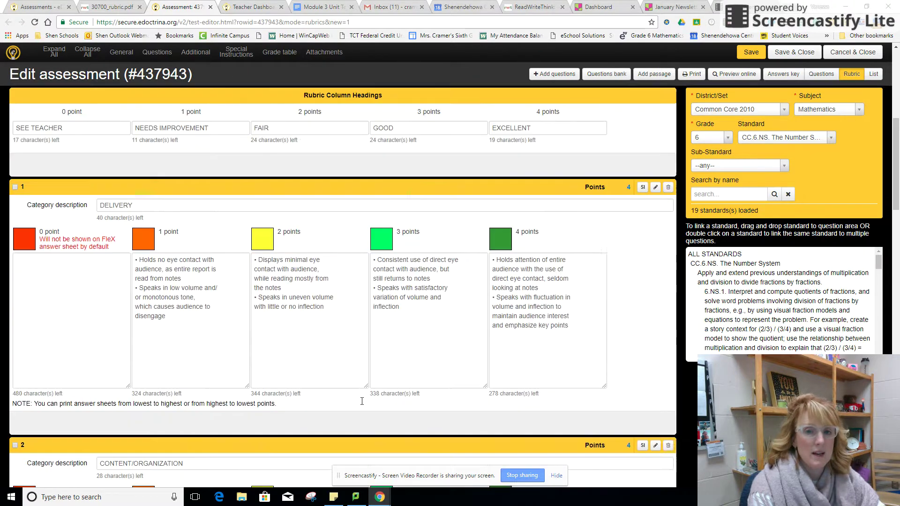
{"action": "scroll", "coordinate": [362, 401], "scroll_direction": "up", "scroll_amount": 3}
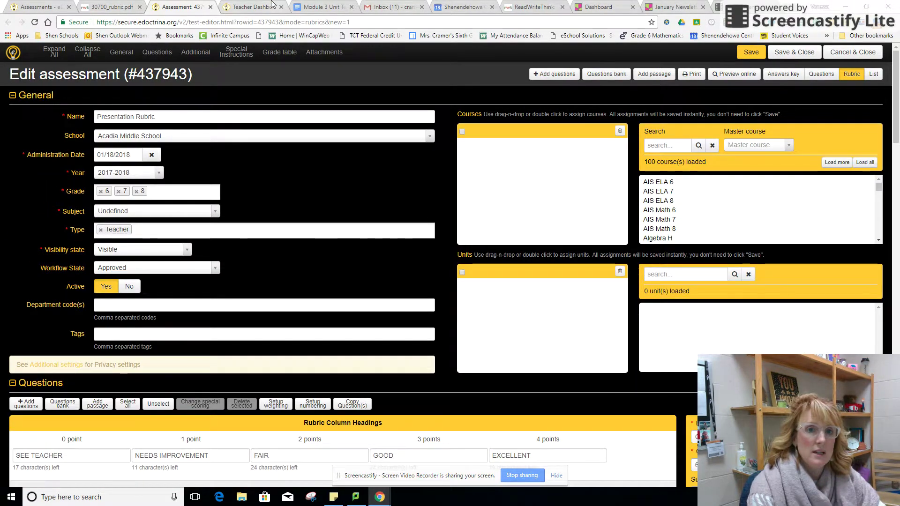
Go to the Teacher Dashboard by way of the eDoctrina home page.
{"action": "left_click", "coordinate": [272, 4]}
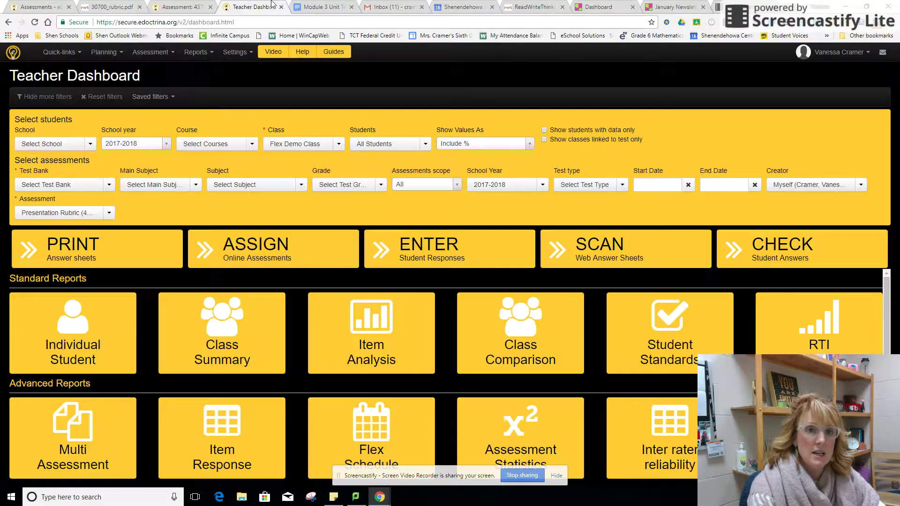
{"action": "left_click", "coordinate": [12, 55]}
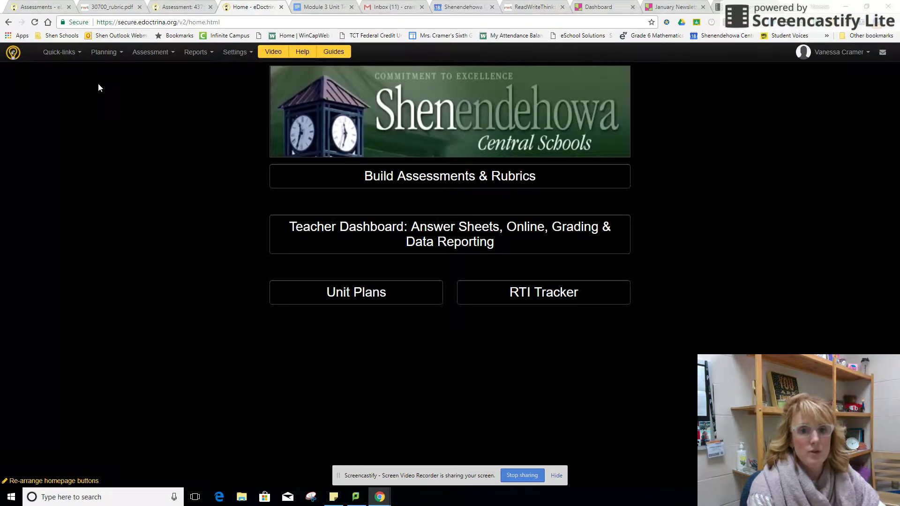
{"action": "left_click", "coordinate": [359, 242]}
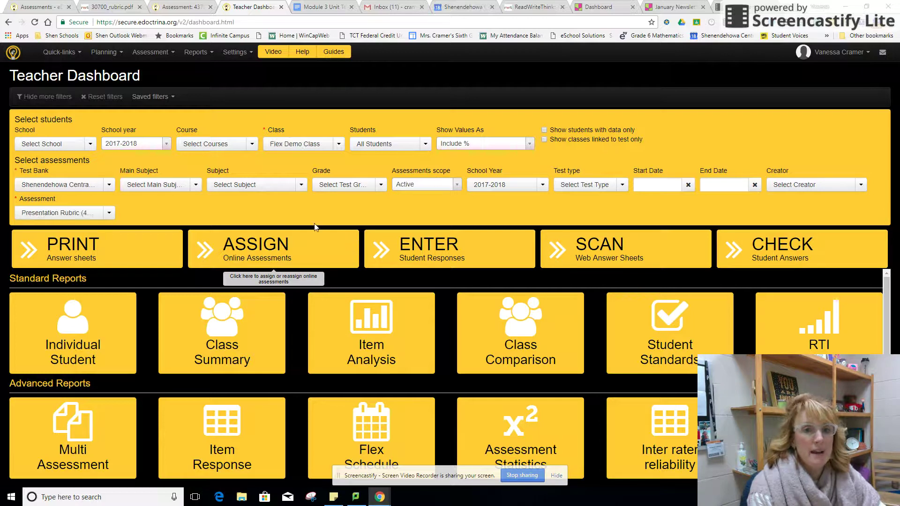
Filter assessments to ones I created, choose Presentation Rubric, and start entering student responses.
{"action": "left_click", "coordinate": [818, 185]}
{"action": "left_click", "coordinate": [737, 221]}
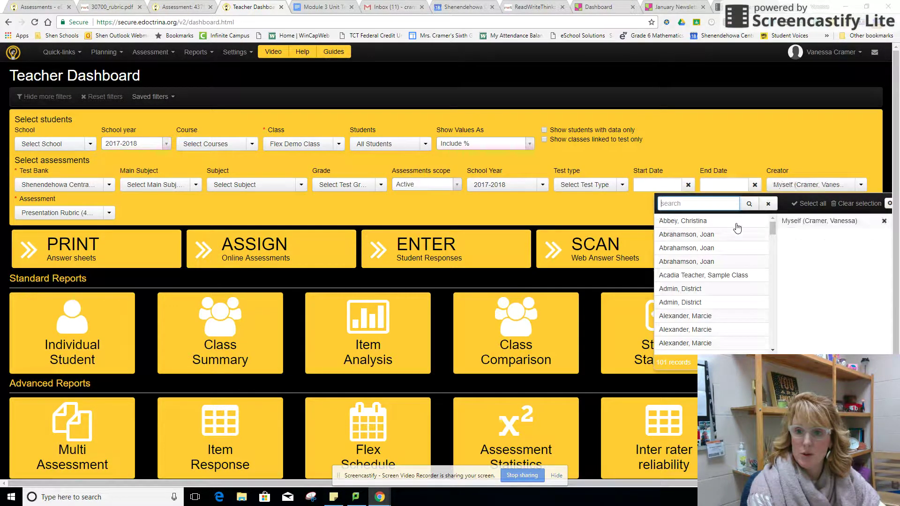
{"action": "left_click", "coordinate": [890, 203]}
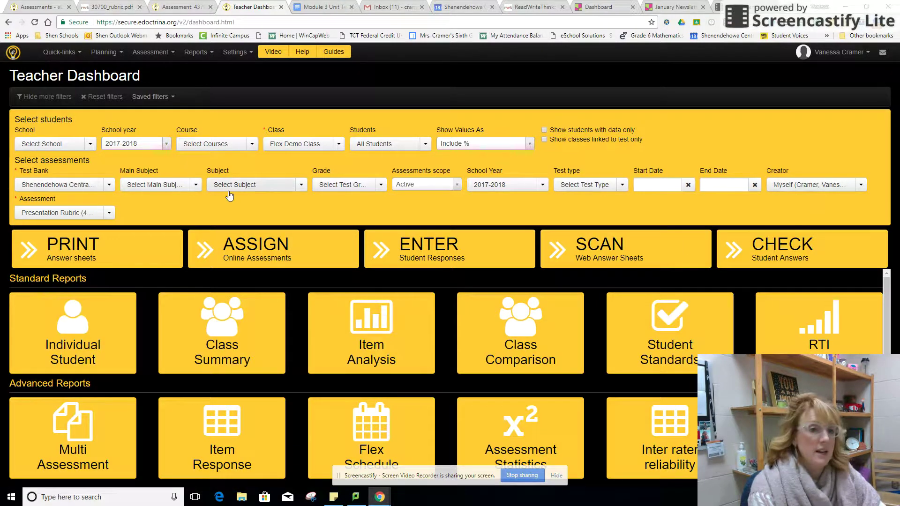
{"action": "left_click", "coordinate": [106, 214]}
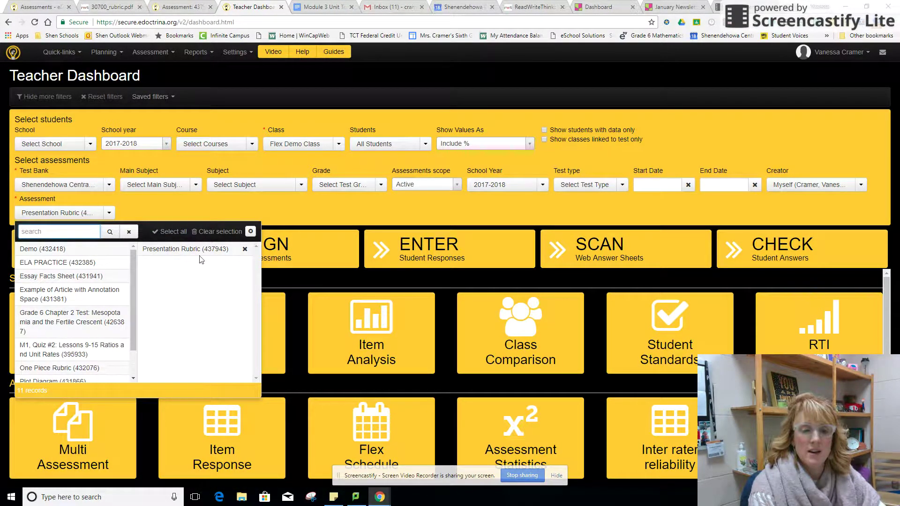
{"action": "left_click", "coordinate": [250, 232]}
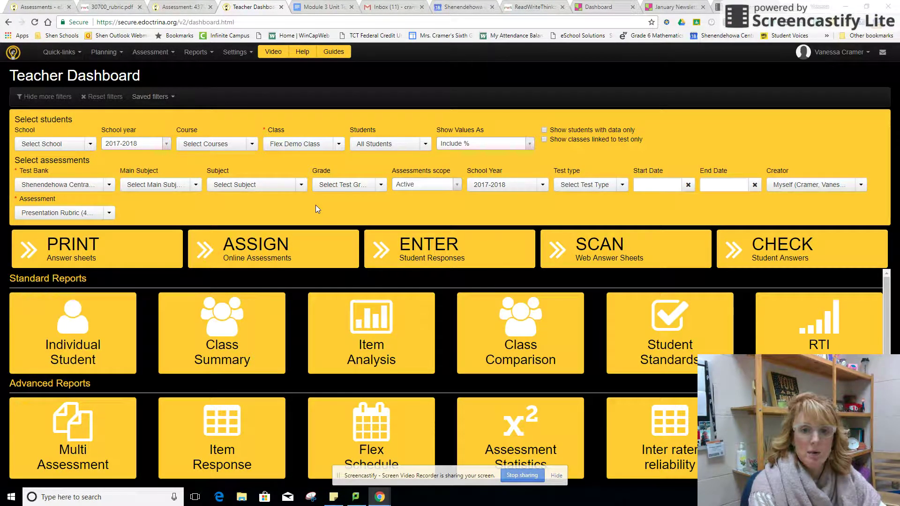
{"action": "left_click", "coordinate": [432, 254]}
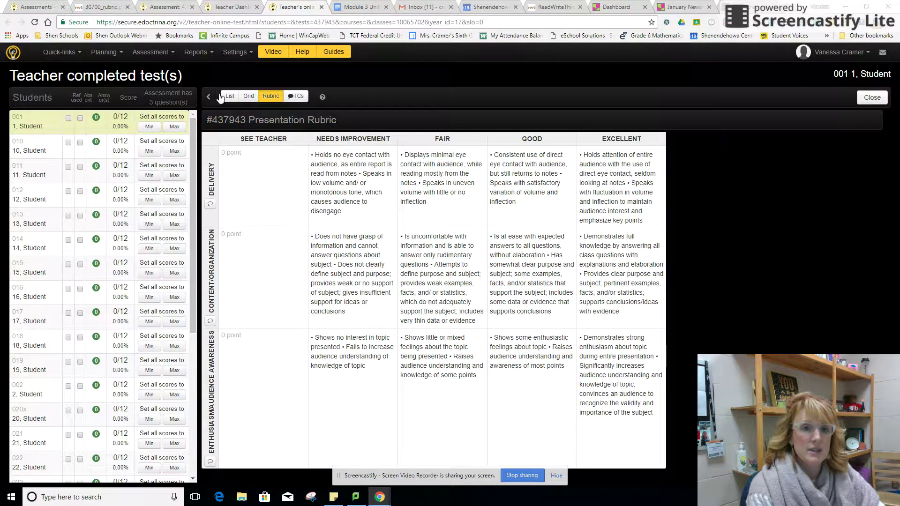
Cycle the grading page through List, Grid, Rubric and TCs views.
{"action": "left_click", "coordinate": [230, 97]}
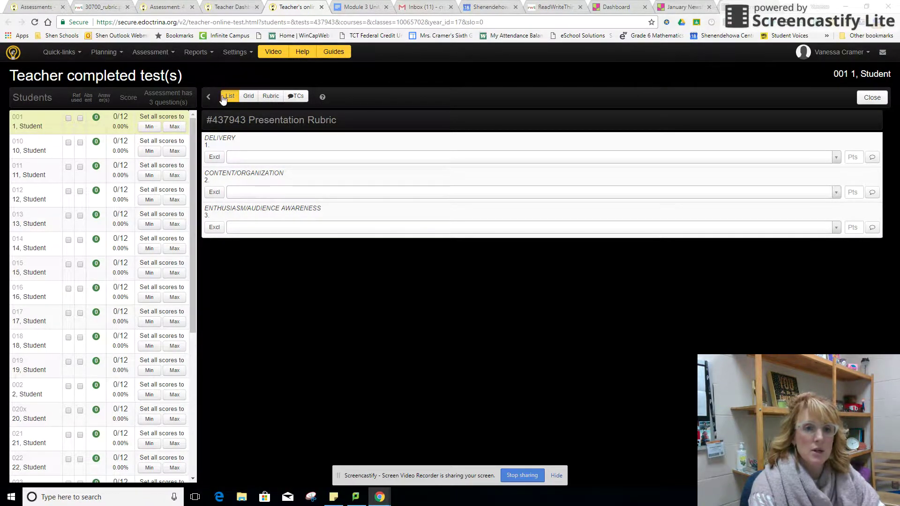
{"action": "left_click", "coordinate": [245, 99]}
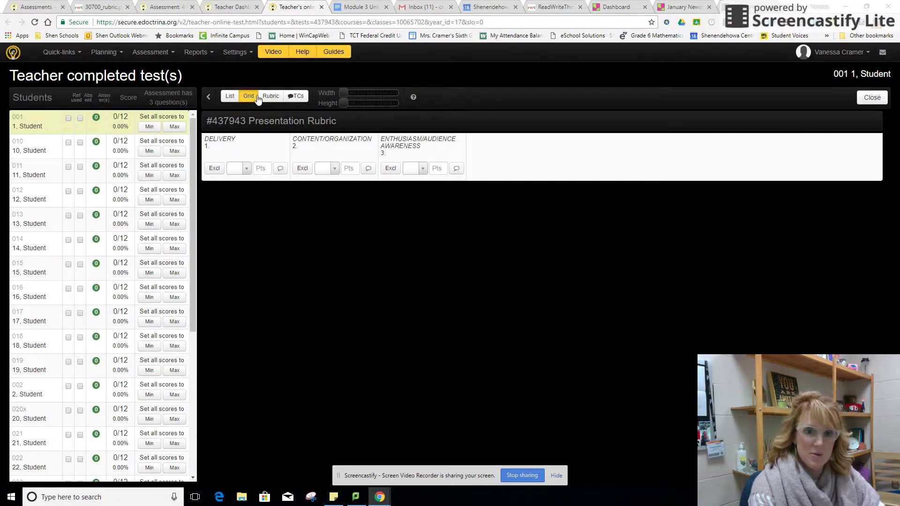
{"action": "left_click", "coordinate": [276, 98]}
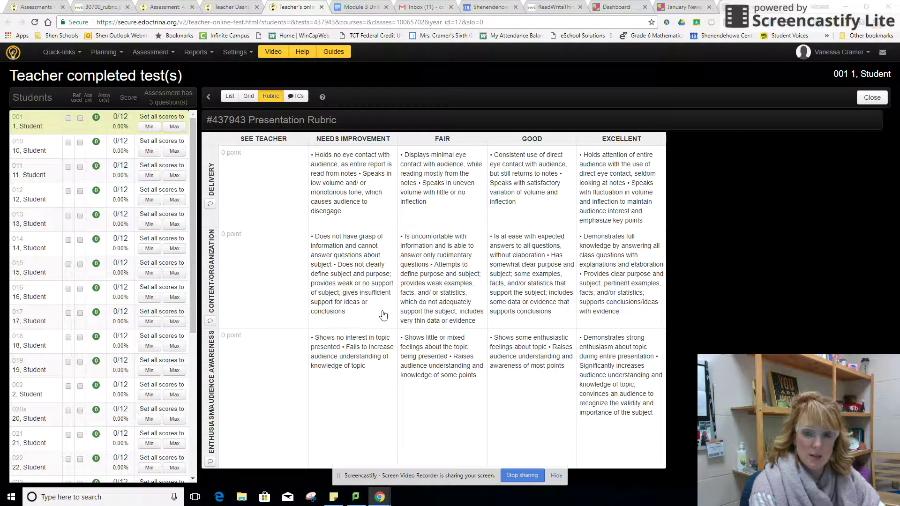
{"action": "left_click", "coordinate": [302, 98]}
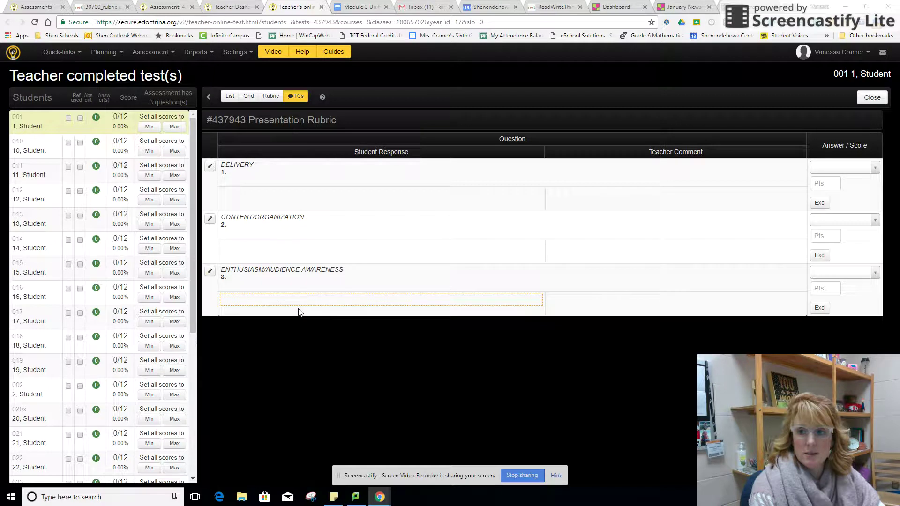
Try the Student Response cells for questions 3, 2 and 1, then close the text editor.
{"action": "left_click", "coordinate": [298, 302]}
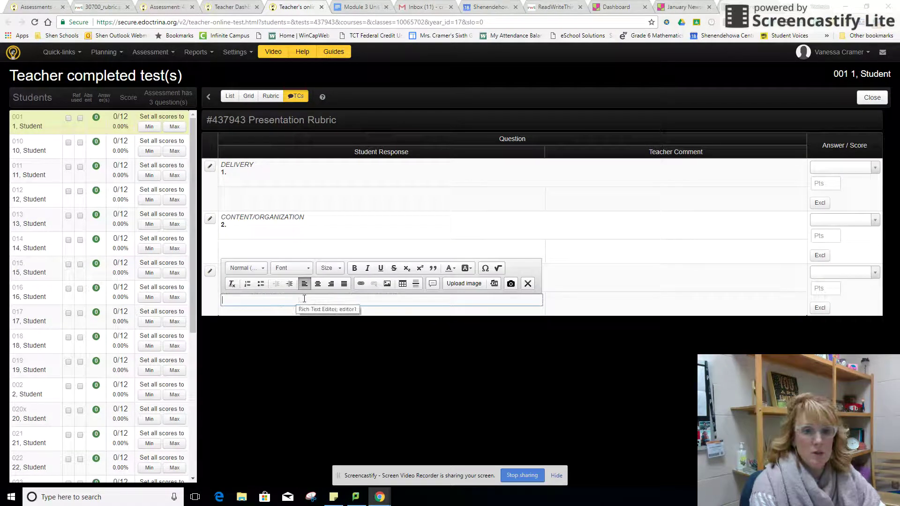
{"action": "left_click", "coordinate": [269, 249]}
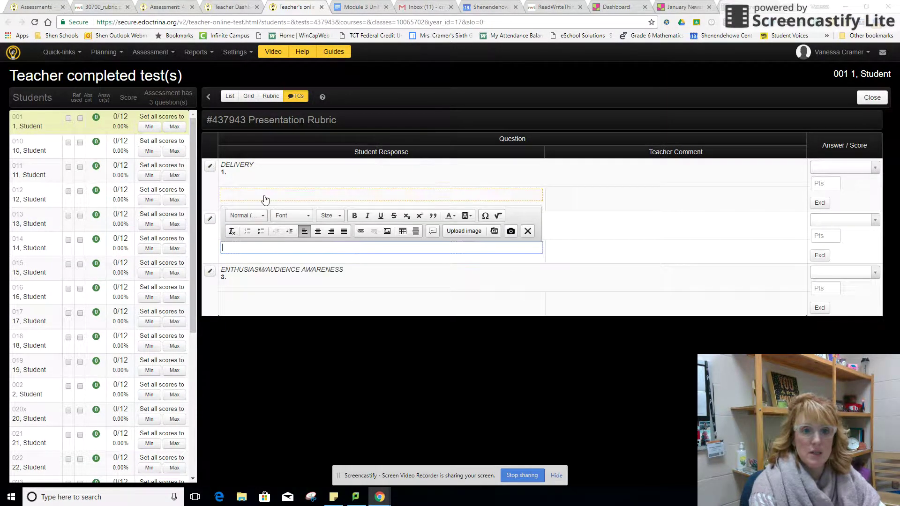
{"action": "left_click", "coordinate": [265, 195]}
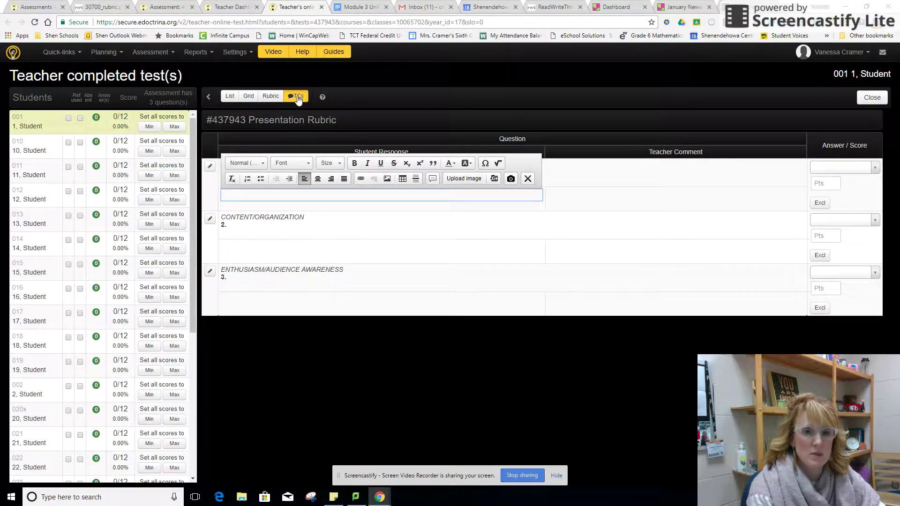
{"action": "left_click", "coordinate": [360, 103]}
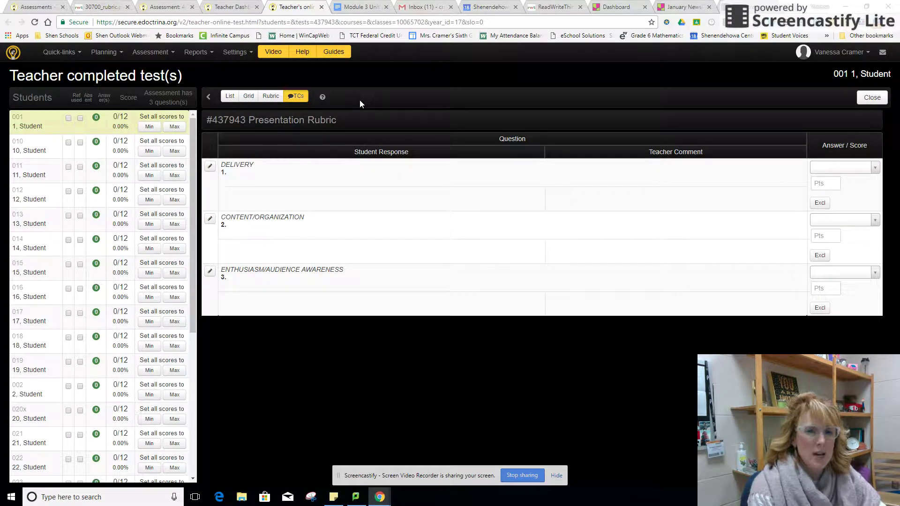
Return to the Rubric view and score student 001 Good on Delivery.
{"action": "left_click", "coordinate": [271, 97]}
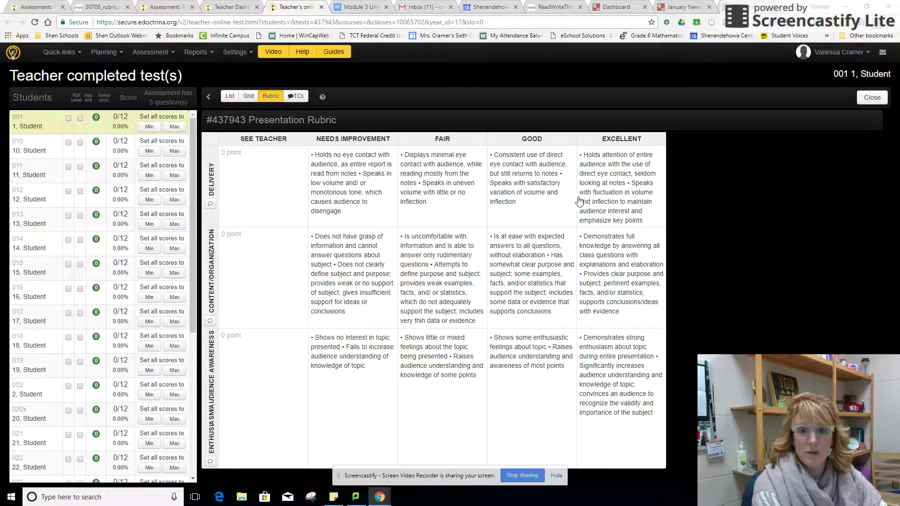
{"action": "left_click", "coordinate": [519, 207]}
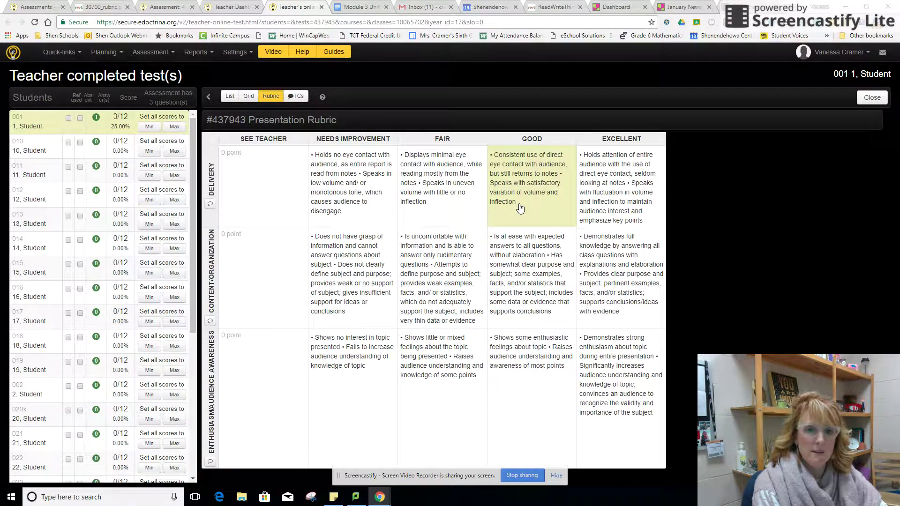
Rate student 001 Fair on Content/Organization and Good on Enthusiasm, then select student 010.
{"action": "left_click", "coordinate": [452, 298]}
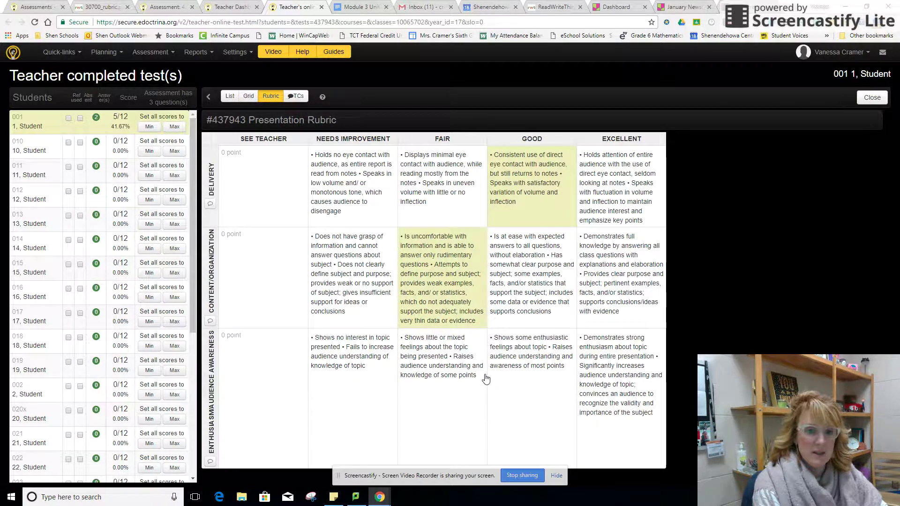
{"action": "left_click", "coordinate": [516, 369]}
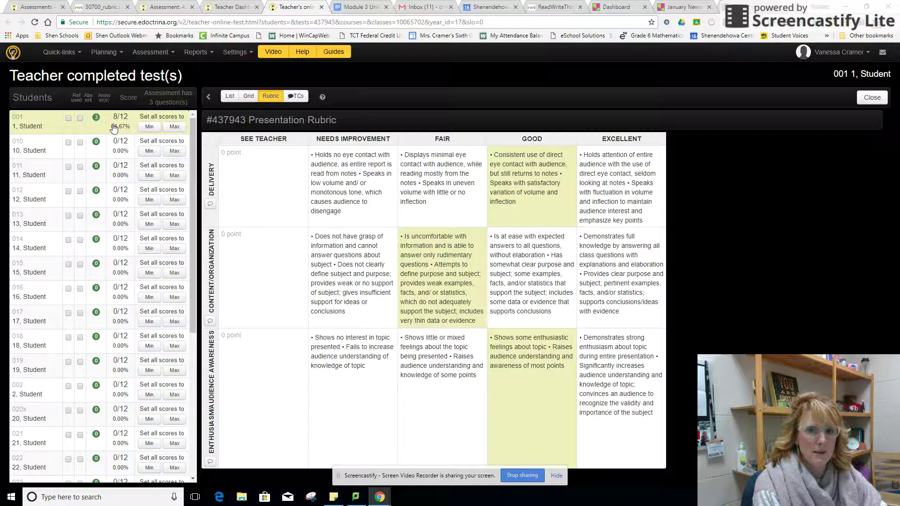
{"action": "left_click", "coordinate": [41, 150]}
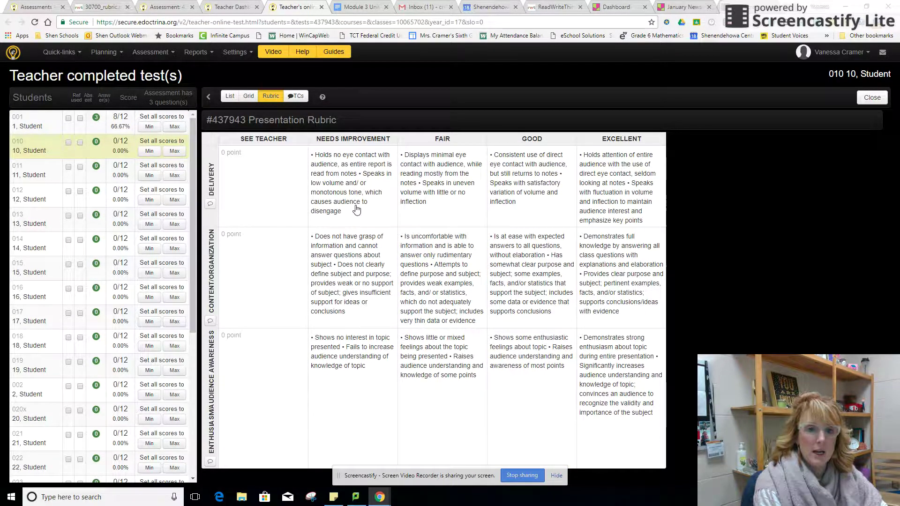
Rate student 010 Excellent on Delivery, Content/Organization and Enthusiasm/Audience Awareness.
{"action": "left_click", "coordinate": [639, 191]}
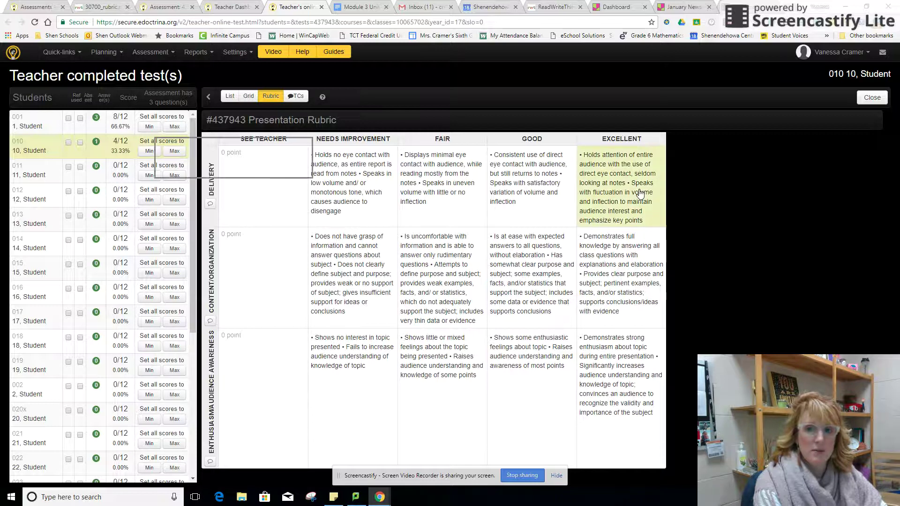
{"action": "left_click", "coordinate": [638, 248]}
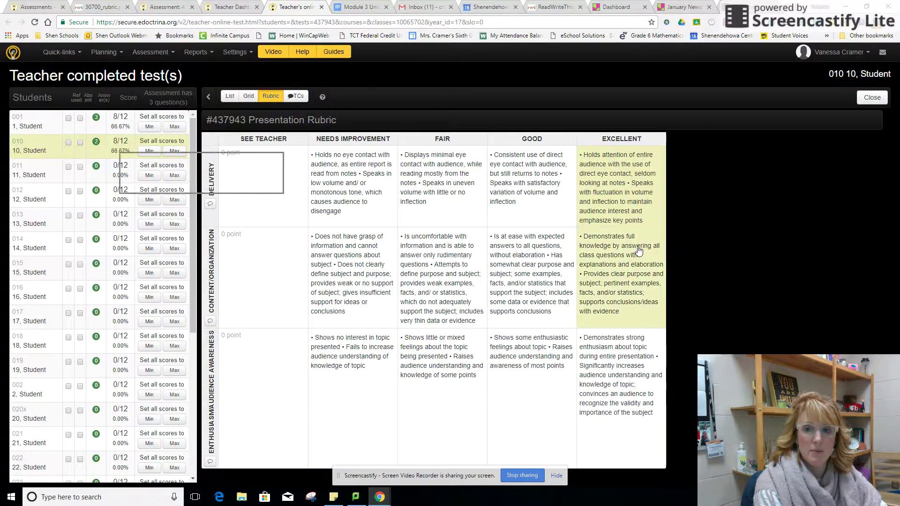
{"action": "left_click", "coordinate": [621, 369]}
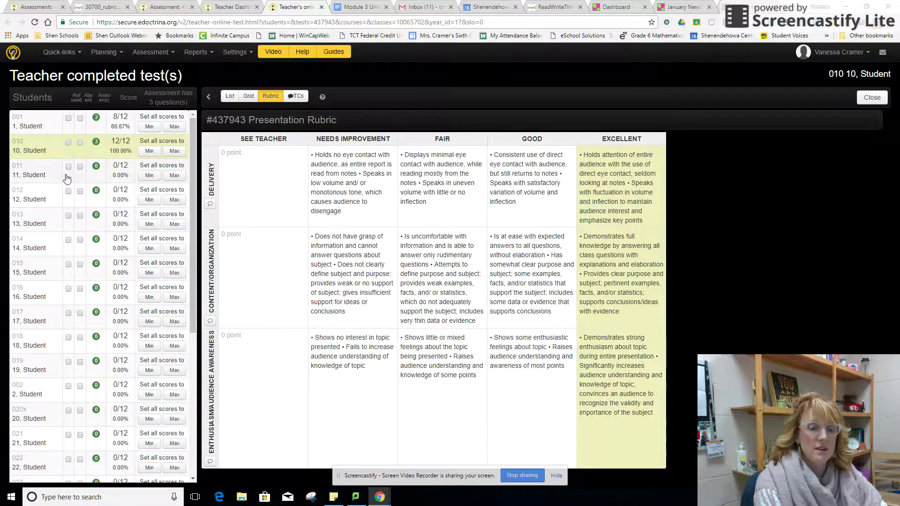